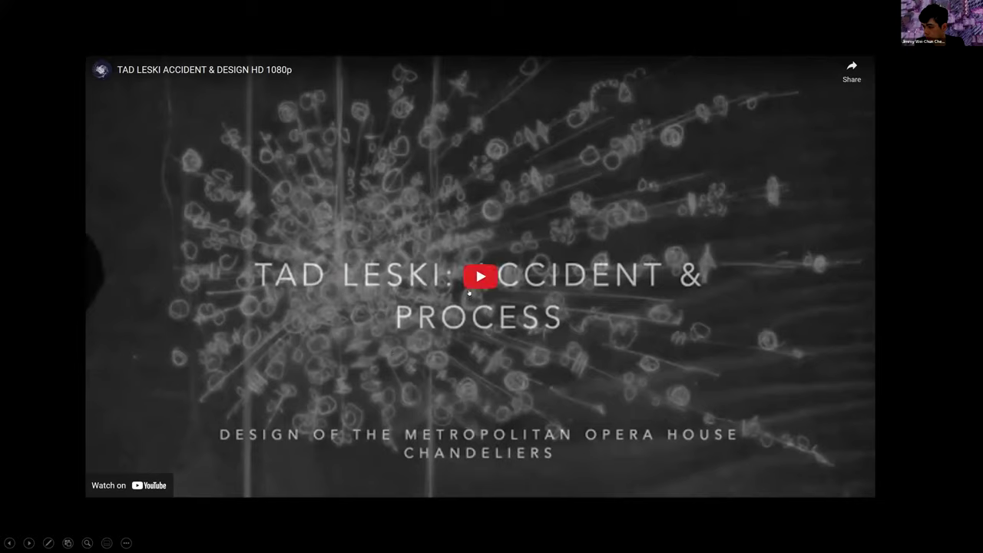
# Play the chandelier design video, pause it at 1:19, then skip ahead to 1:24.
pyautogui.click(332, 440)
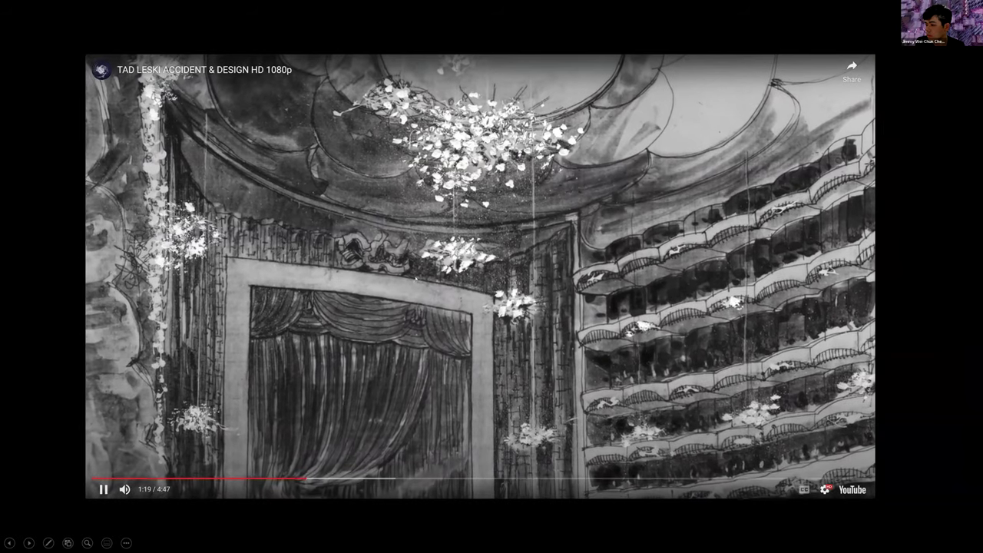
pyautogui.click(416, 280)
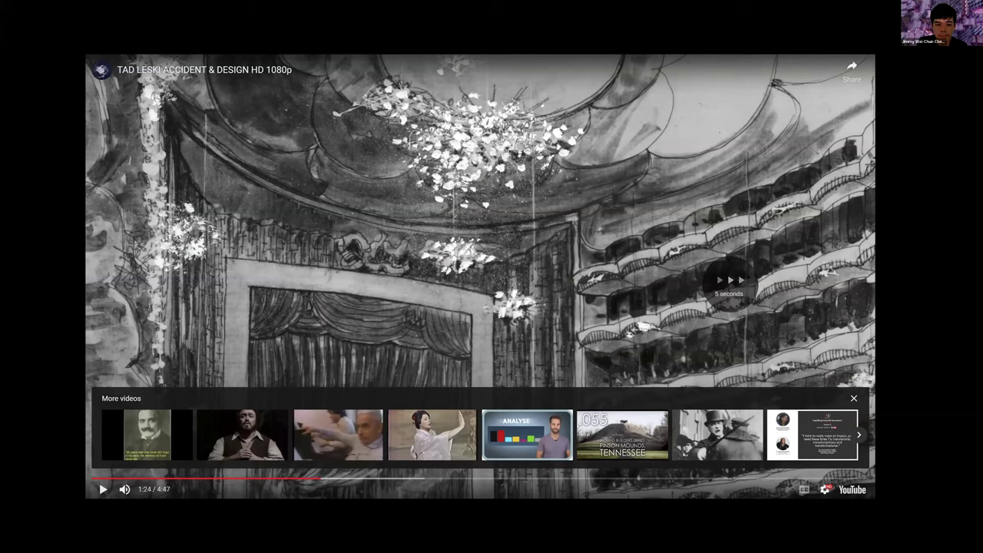
pyautogui.press('Right')
pyautogui.press('Right')
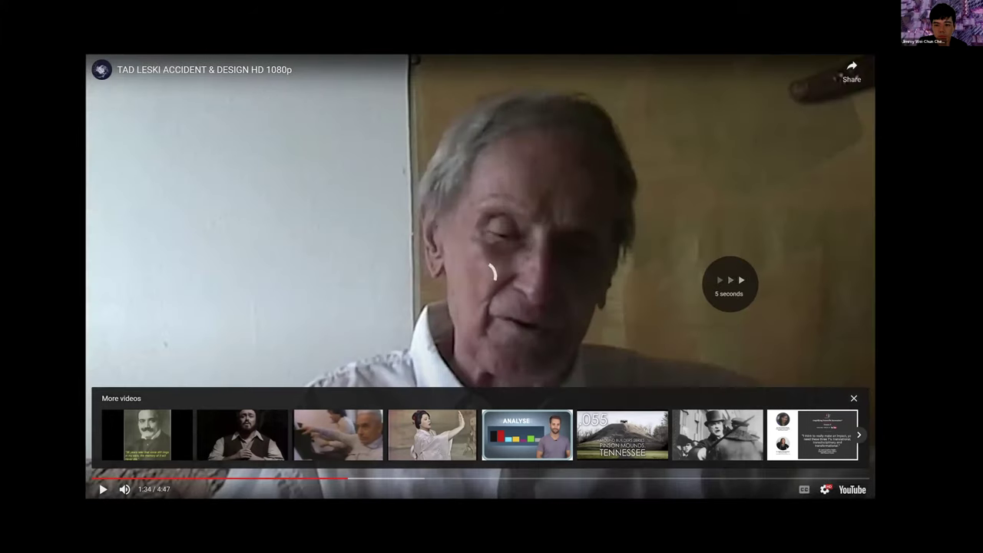
# Skip the chandelier video further ahead before reaching the GM Technical Center / Revit slide.
pyautogui.press('Right')
pyautogui.press('Right')
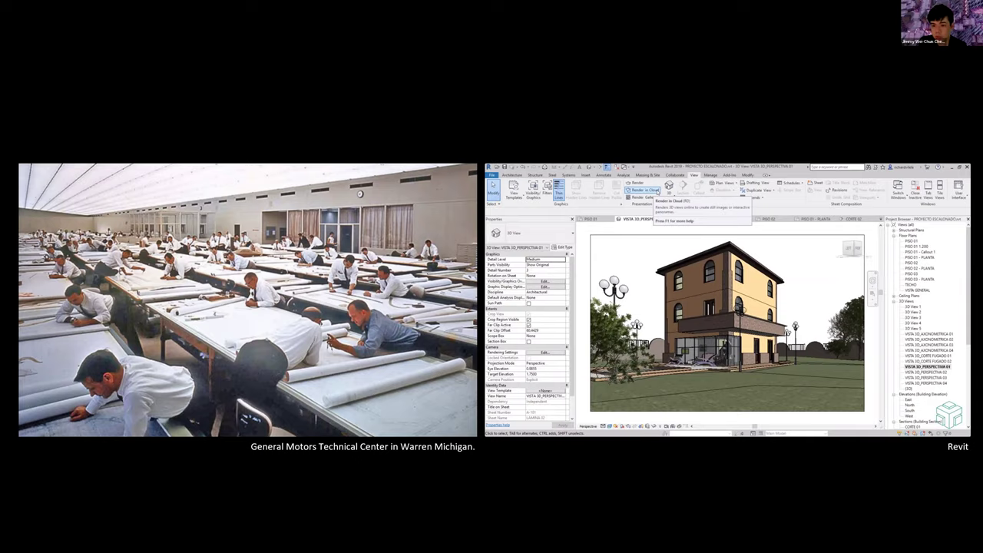
# Advance past the four-modelling-programs slide to Greg Lynn's Animate Form book slide.
pyautogui.press('Right')
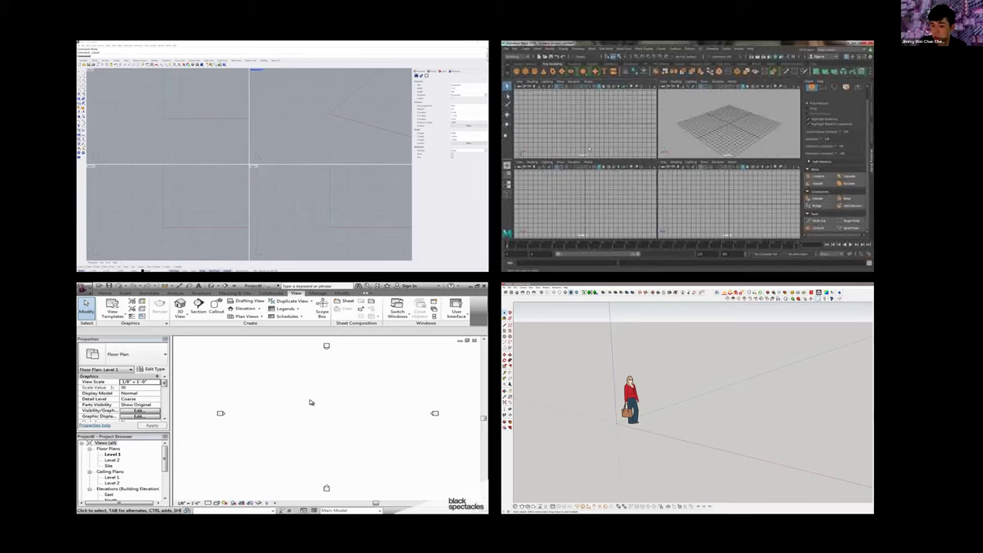
pyautogui.press('Right')
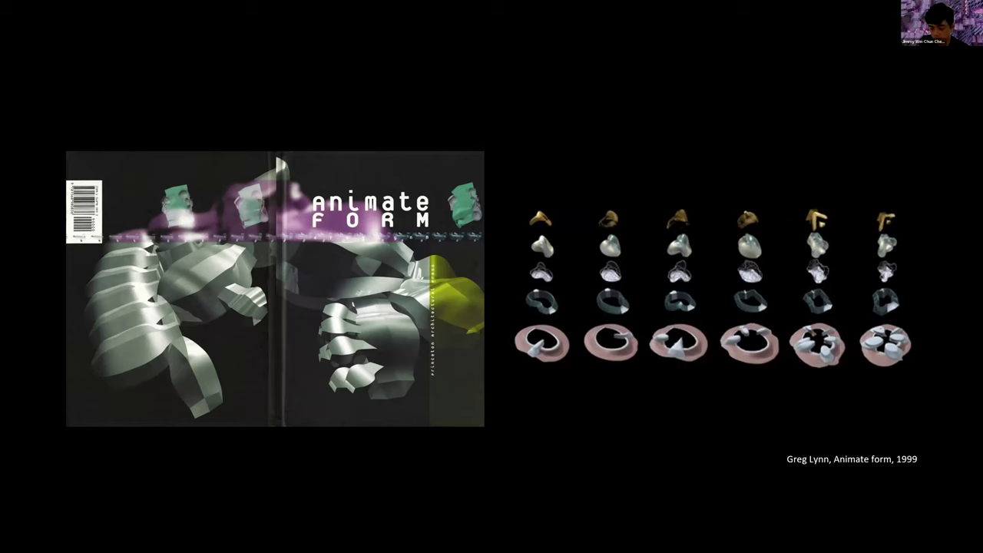
# Advance the slideshow to the 3-D renderings slide, on the way to Move 37.
pyautogui.press('Right')
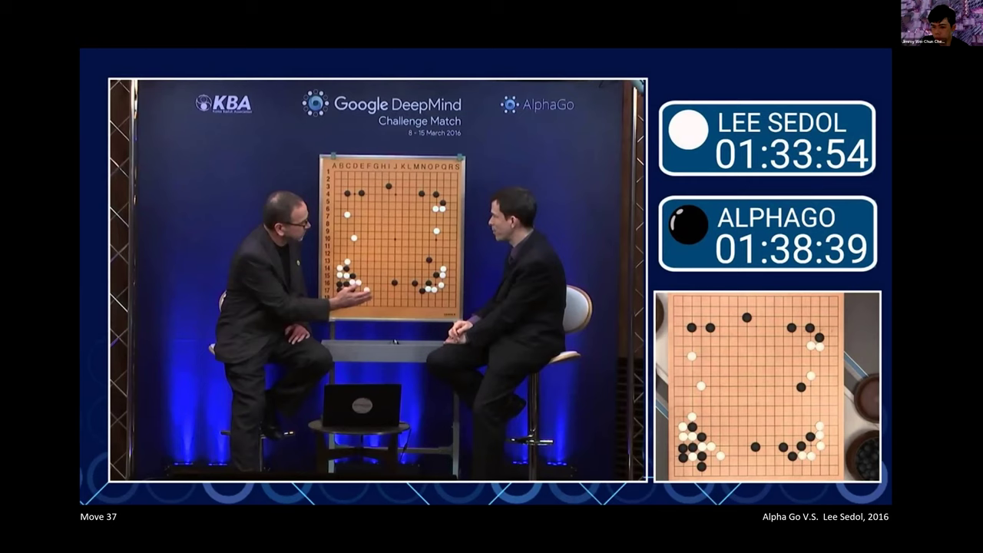
# Advance to the slide contrasting DALL·E 2's webpage with Midjourney's beta sign-up.
pyautogui.press('Right')
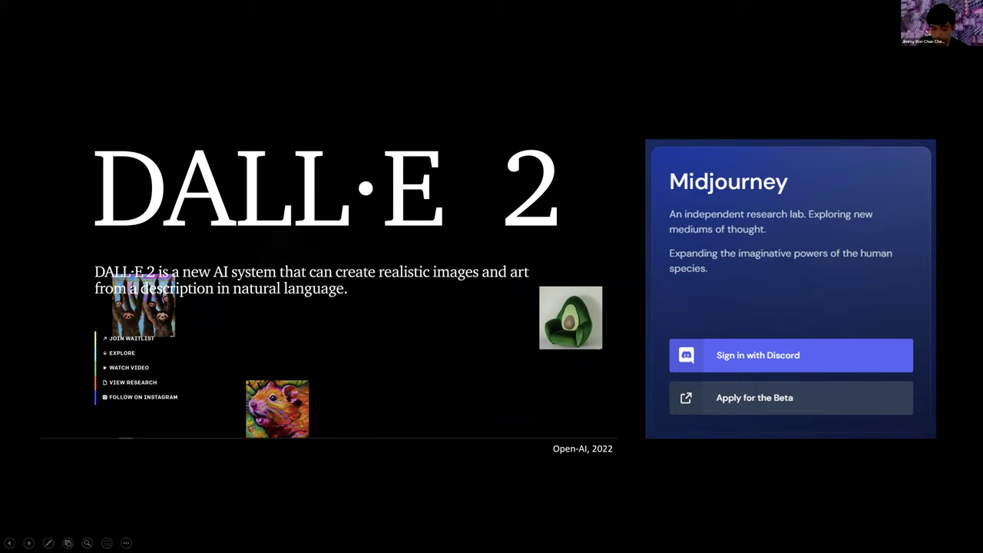
# Advance to the DALL·E 2 demo generating an astronaut riding a horse.
pyautogui.press('Right')
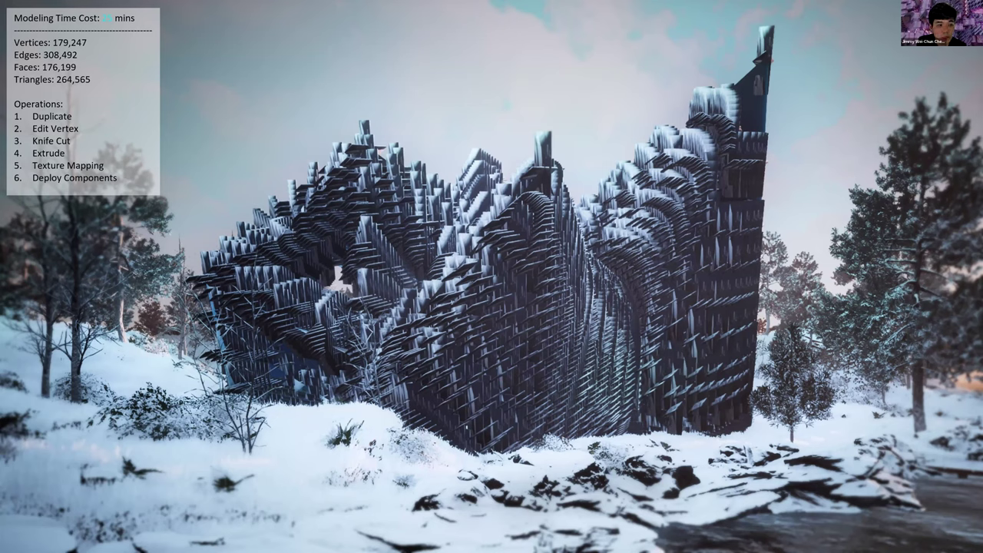
# Advance past the night render slide to the Owls image classifier slide.
pyautogui.press('Right')
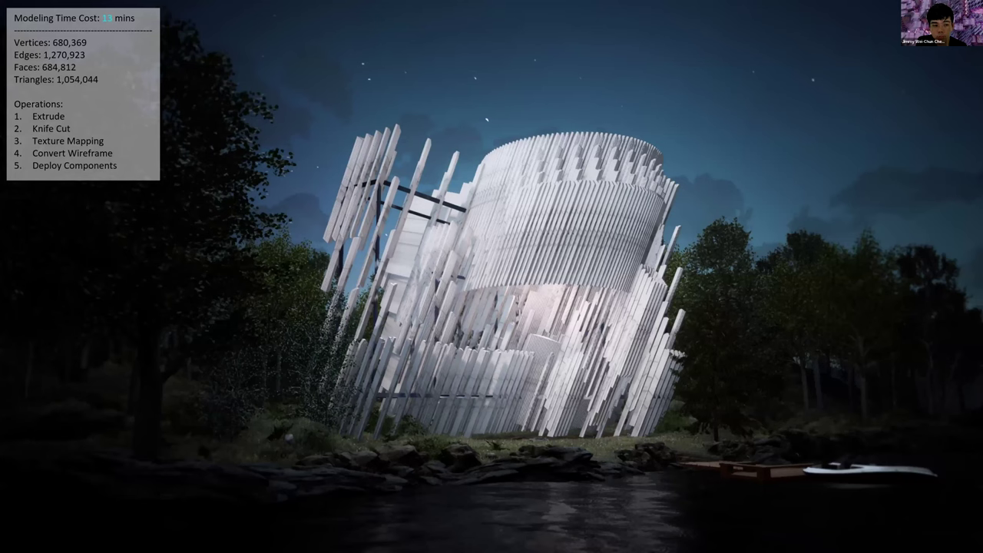
pyautogui.press('Right')
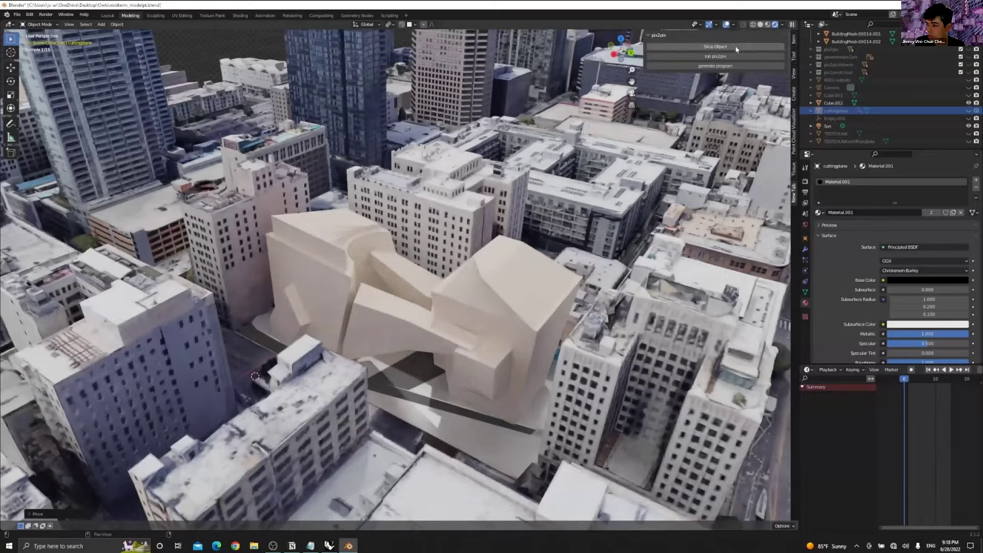
# Scrub the sliced beige mass animation forward, then generate the program, leaving only the flat site slab.
pyautogui.click(913, 381)
pyautogui.moveTo(912, 381)
pyautogui.mouseDown()
pyautogui.moveTo(946, 384)
pyautogui.moveTo(905, 382)
pyautogui.mouseUp()
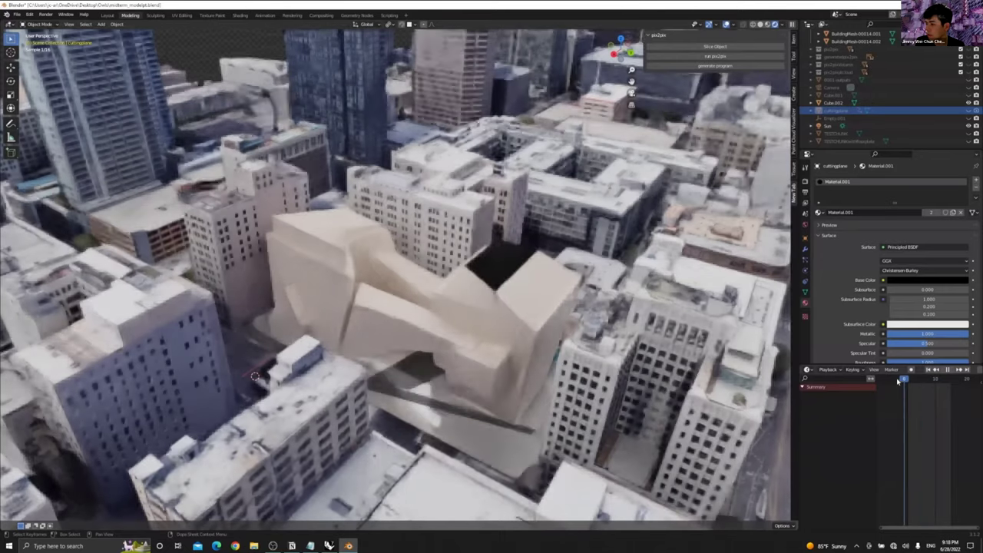
pyautogui.click(702, 66)
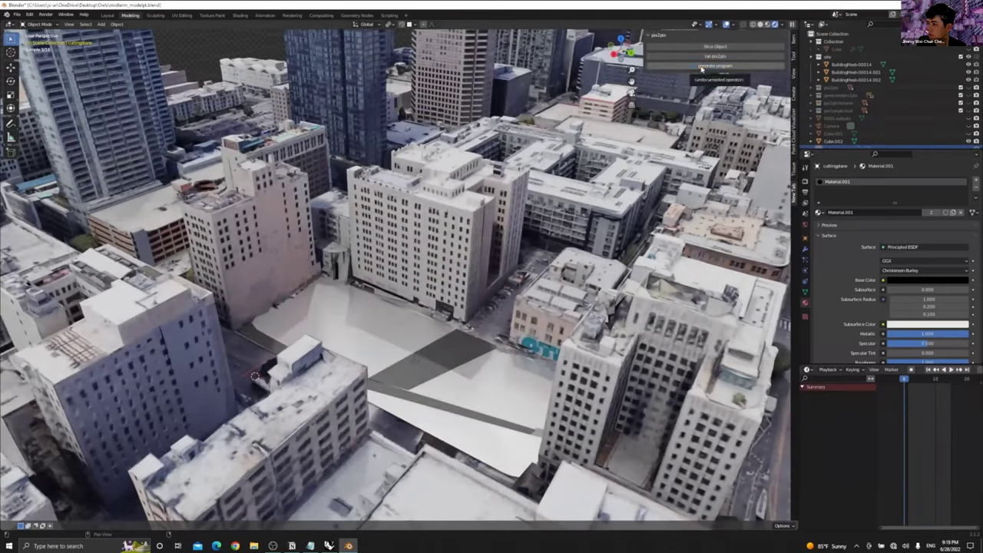
# Frame the sliced massing in Top Orthographic view and scale up the city map.
pyautogui.press('KP_Decimal')
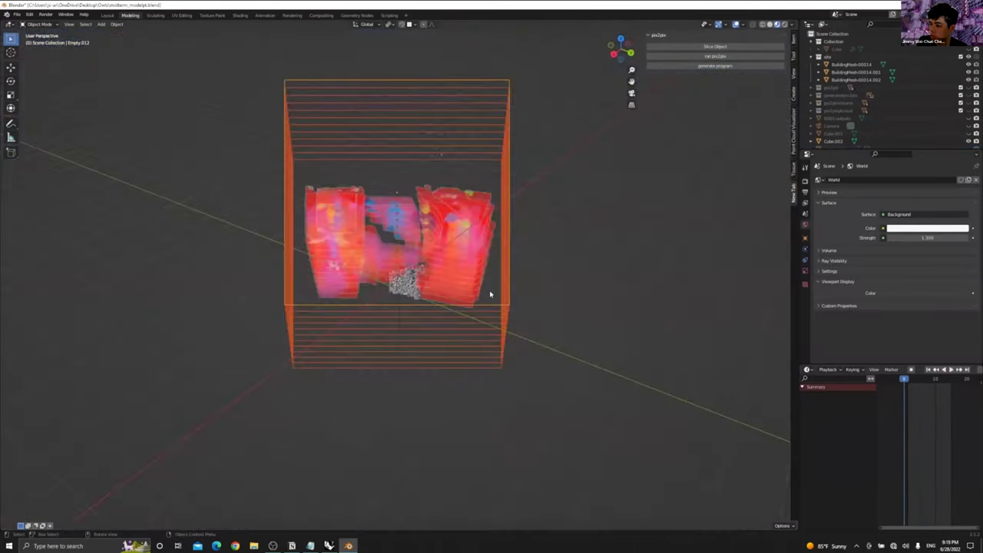
pyautogui.scroll(-5, 538, 231)
pyautogui.press('KP_7')
pyautogui.press('s')
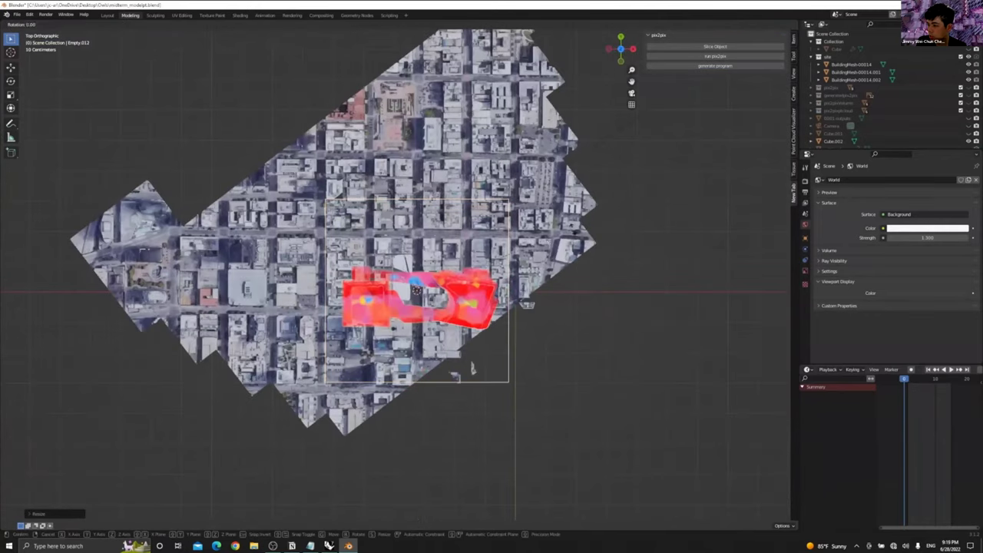
pyautogui.click(467, 366)
# Move the massing horizontally on the site (Shift+Z) and orbit into a tilted perspective.
pyautogui.scroll(3, 510, 446)
pyautogui.scroll(2, 526, 432)
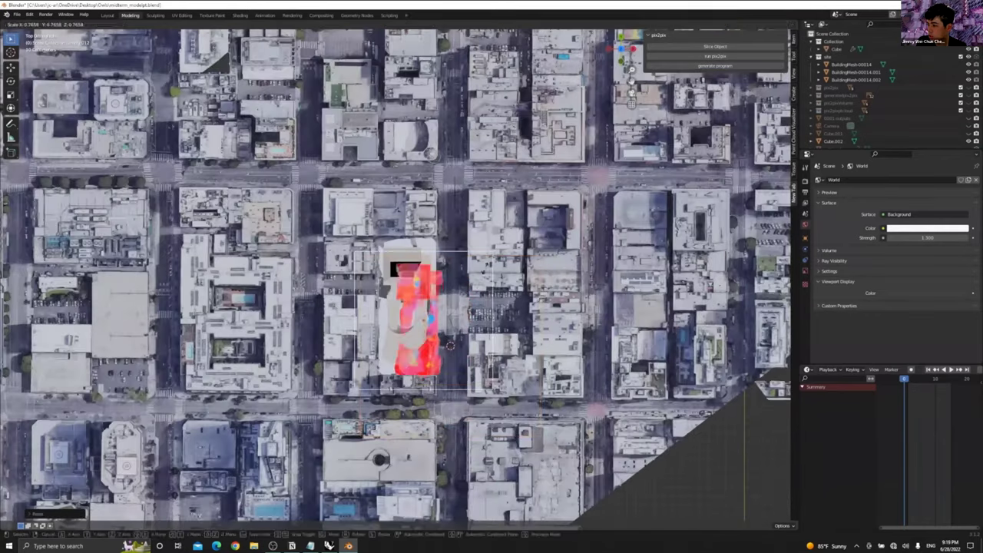
pyautogui.scroll(2, 525, 432)
pyautogui.press('g')
pyautogui.hotkey('shift', 'z')
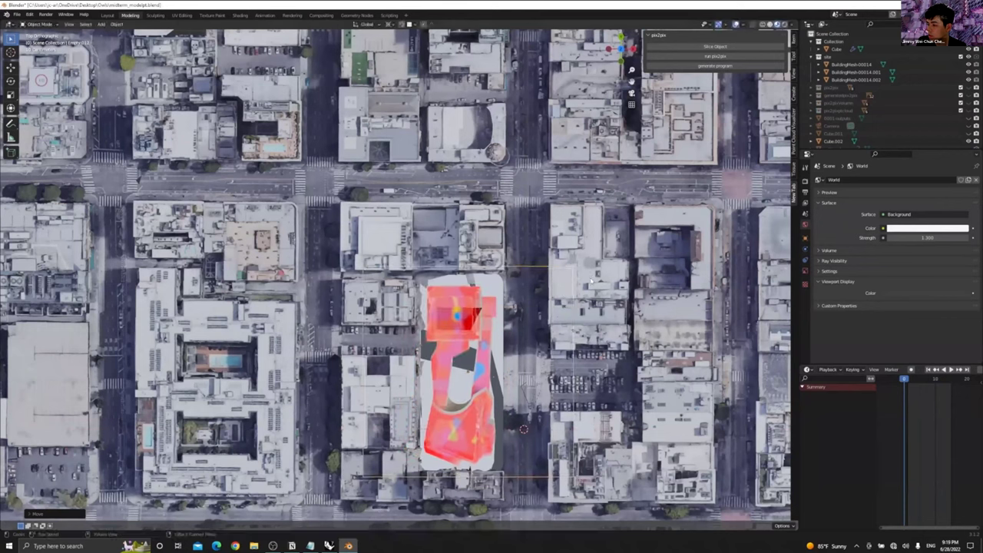
pyautogui.click(524, 429)
pyautogui.moveTo(523, 429); pyautogui.dragTo(453, 431)
# Show the heat plane slices, orbit closer to the massing, then hide them again.
pyautogui.click(864, 113)
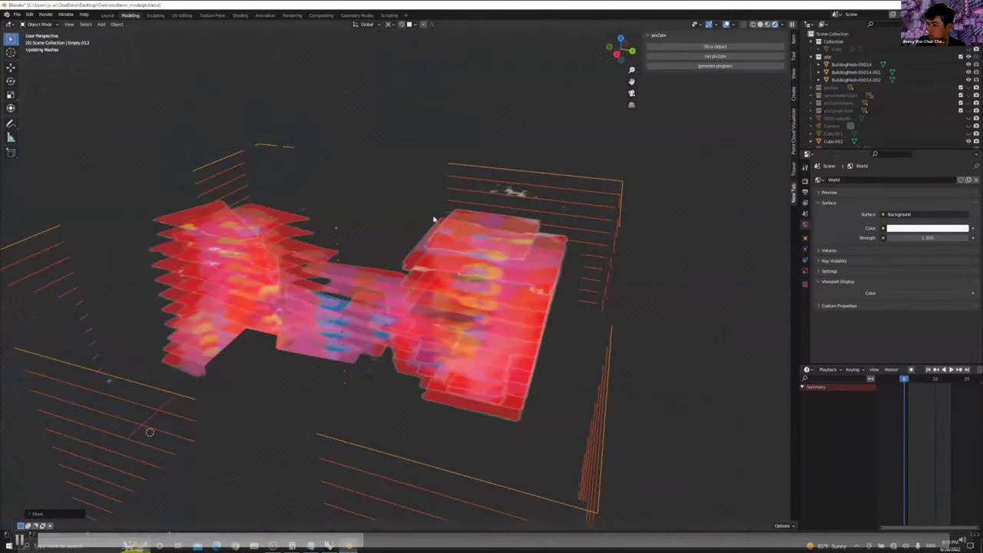
pyautogui.moveTo(461, 323); pyautogui.dragTo(430, 254)
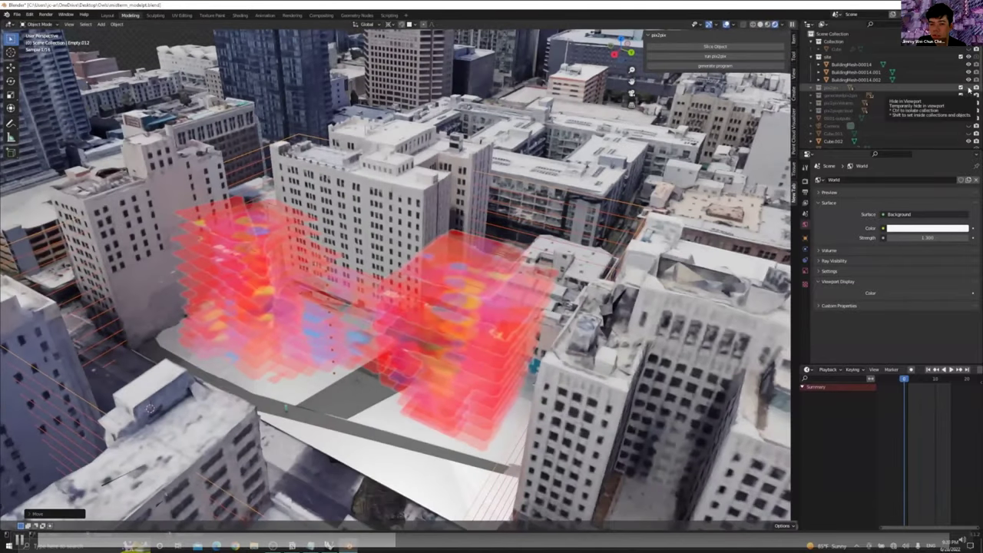
pyautogui.click(970, 90)
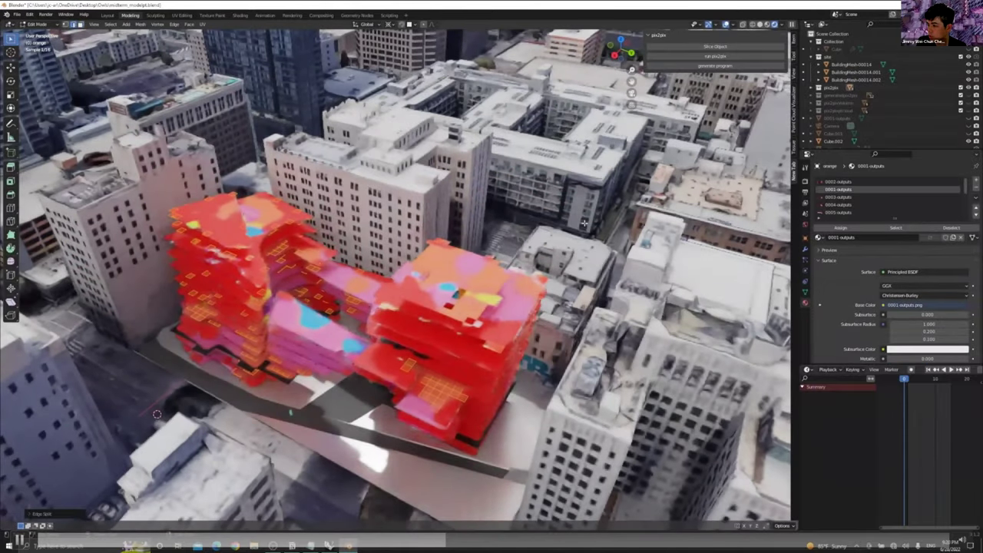
# Merge duplicate vertices in the voxel massing and switch to Material Preview shading.
pyautogui.press('s')
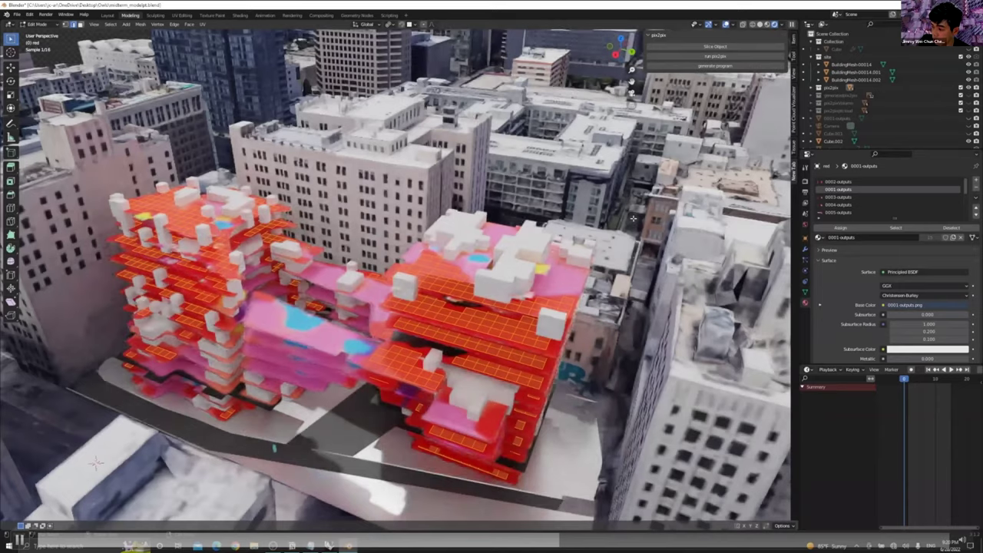
pyautogui.press('m')
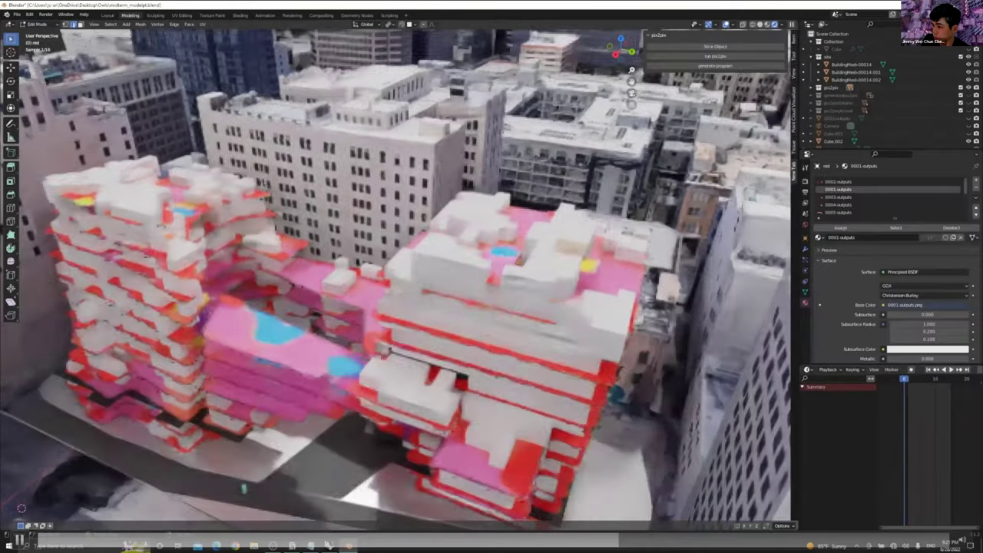
pyautogui.press('z')
pyautogui.click(509, 336)
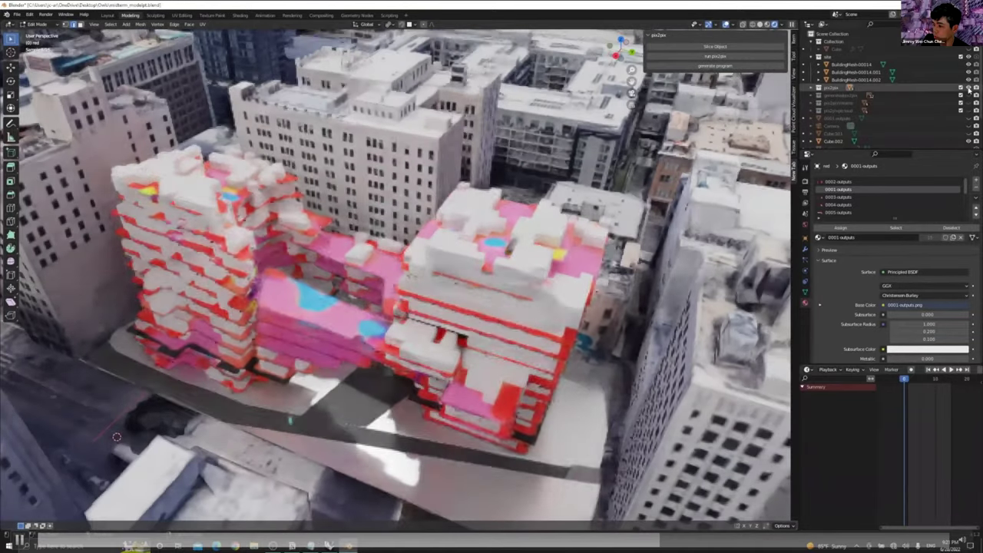
# Swap the white and pink sliced massing for the red and orange voxel massing, viewed close up.
pyautogui.click(969, 94)
pyautogui.click(969, 102)
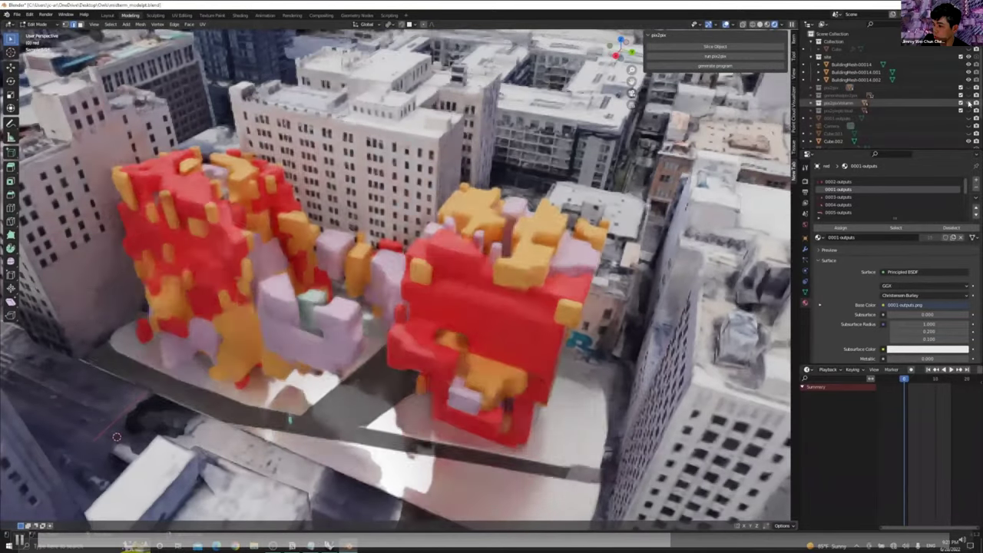
pyautogui.moveTo(492, 265); pyautogui.dragTo(521, 350)
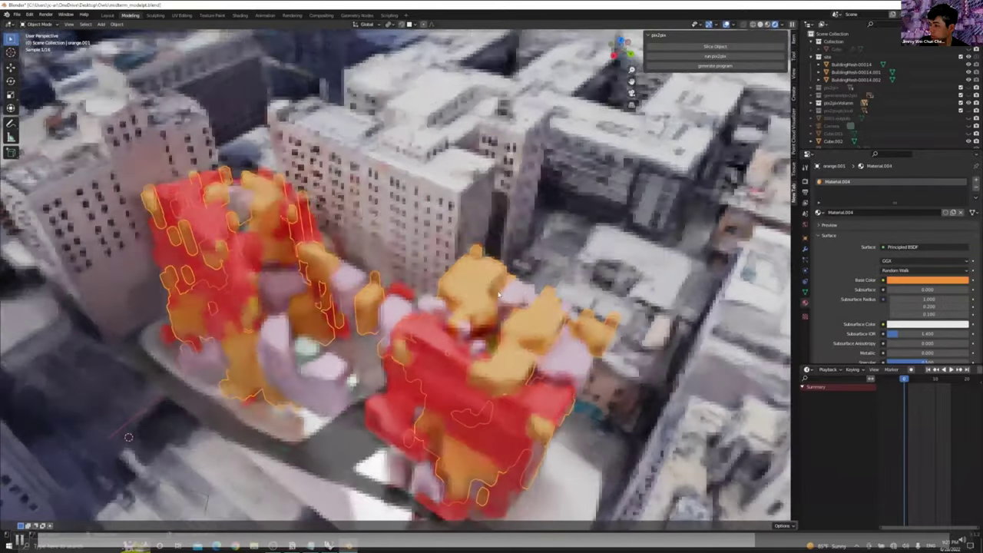
# Hide the voxel meshes in the outliner so only the empty site remains.
pyautogui.scroll(-3, 884, 92)
pyautogui.click(969, 133)
pyautogui.click(969, 141)
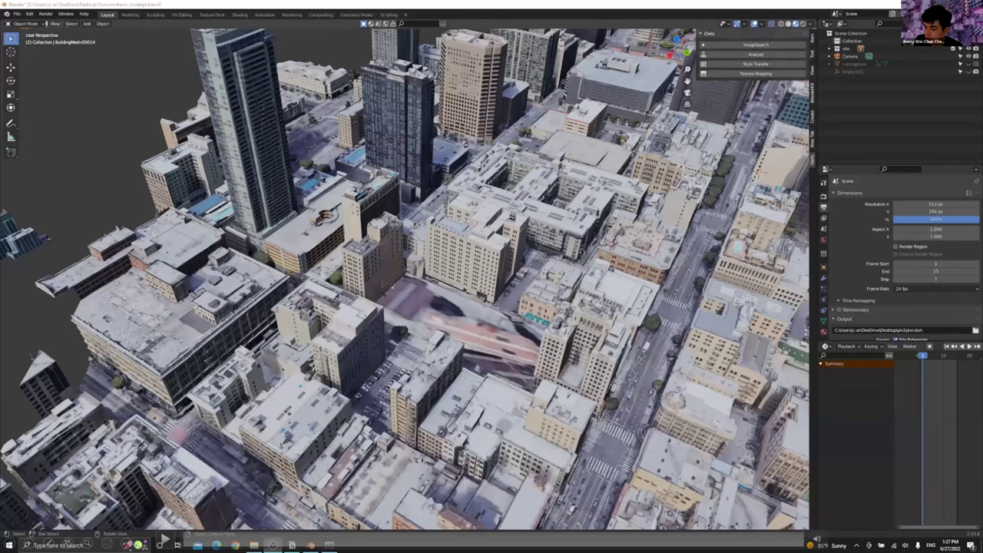
# Orbit in close to the cubes and return the cube to Object Mode.
pyautogui.moveTo(445, 361); pyautogui.dragTo(476, 312)
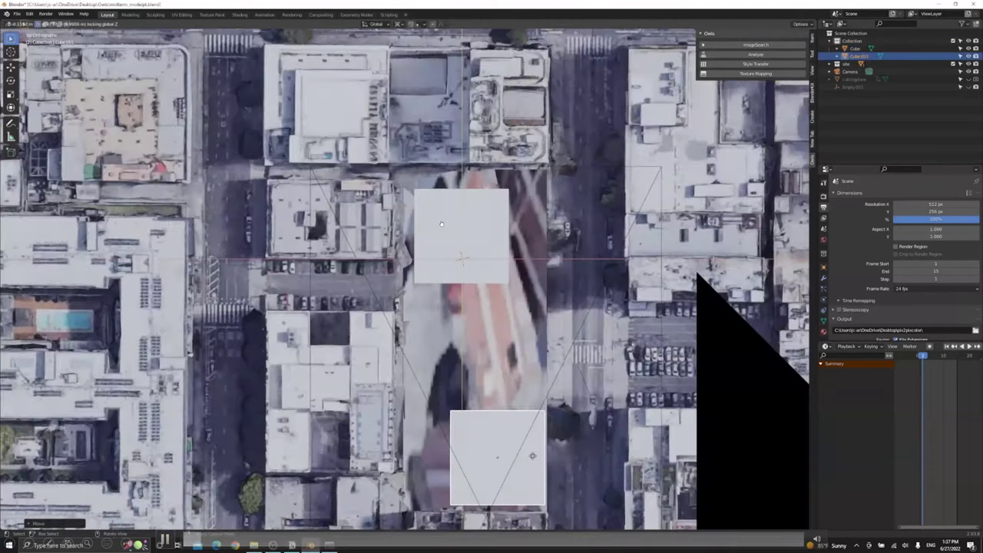
pyautogui.moveTo(431, 385); pyautogui.dragTo(487, 261)
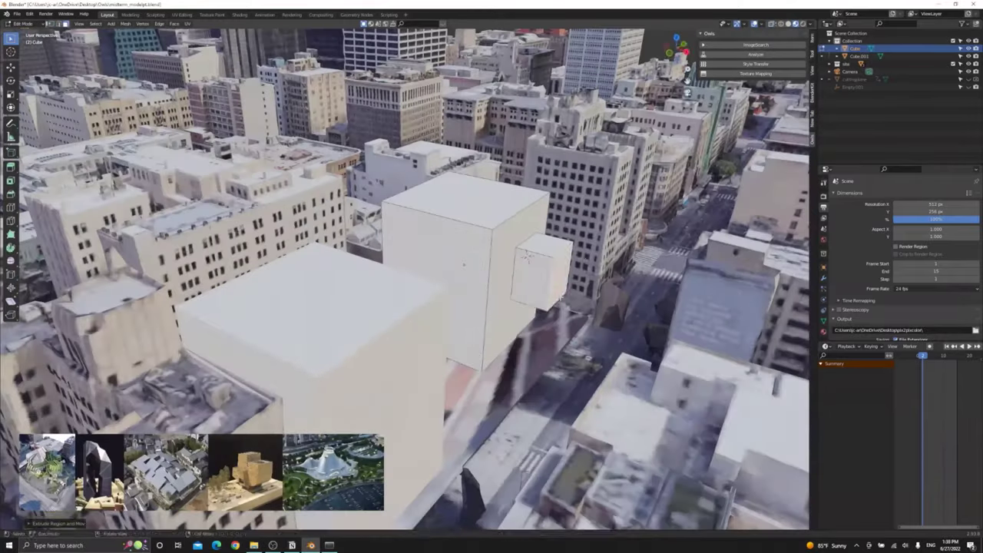
pyautogui.moveTo(450, 253); pyautogui.dragTo(442, 243)
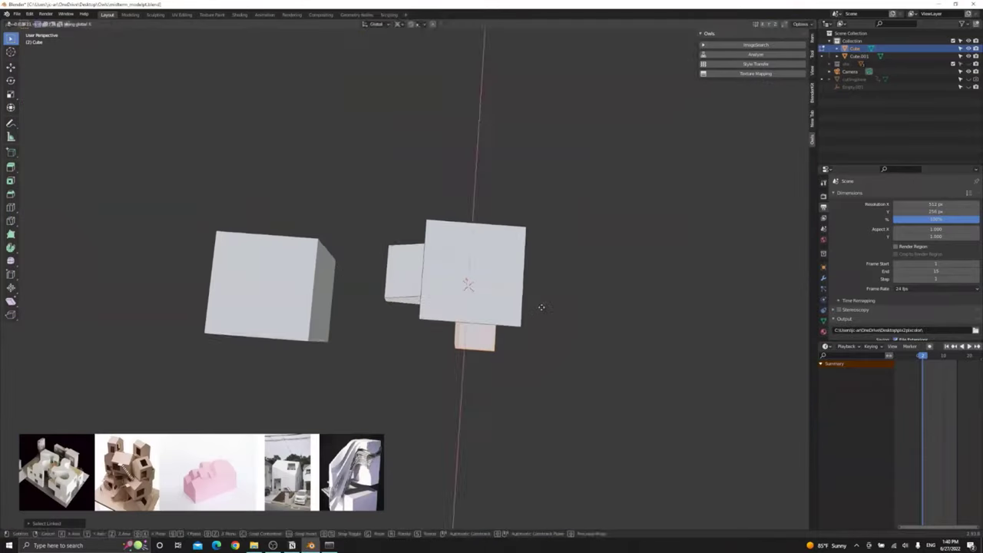
pyautogui.press('Tab')
# Add a cylinder between the boxes and begin scaling its mesh in Edit Mode.
pyautogui.hotkey('shift', 'a')
pyautogui.click(500, 310)
pyautogui.press('Tab')
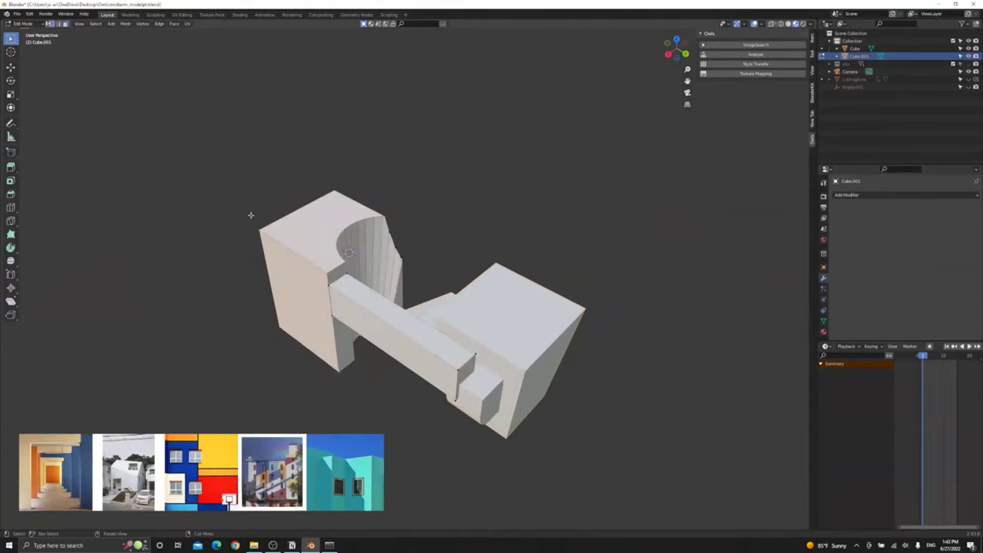
pyautogui.press('s')
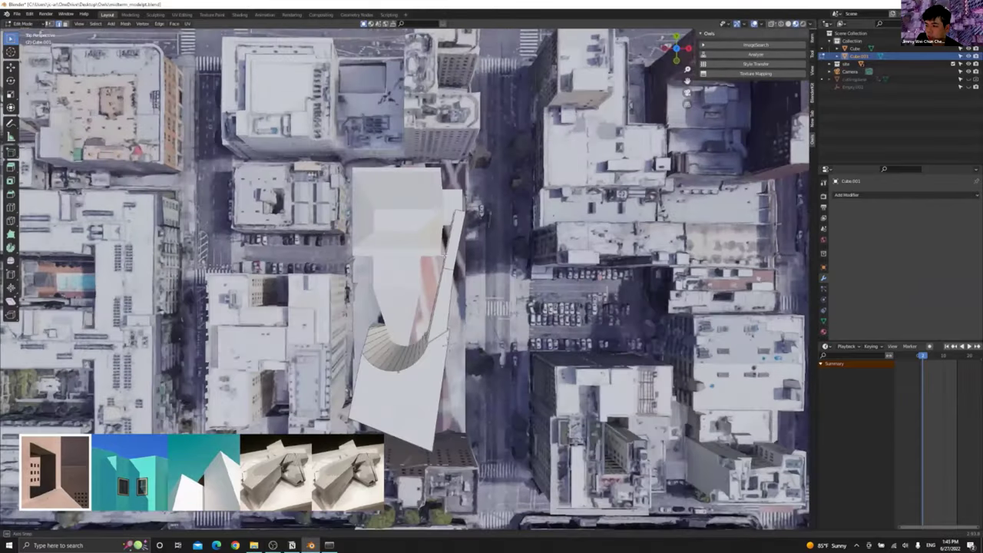
# Apply Style Transfer colours to the massing from the Owls panel.
pyautogui.click(780, 65)
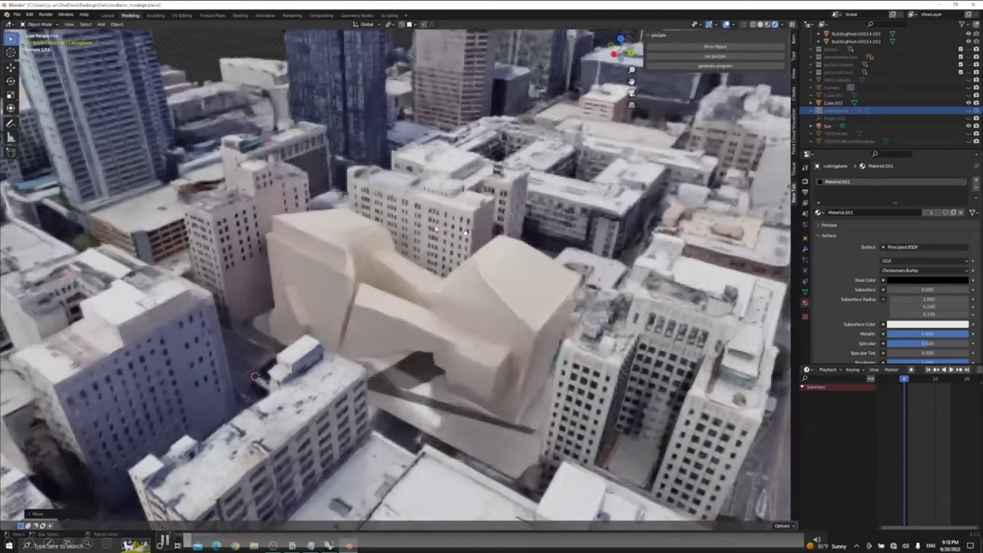
# Play the timeline animation of the cutting plane slicing through the massing.
pyautogui.press('space')
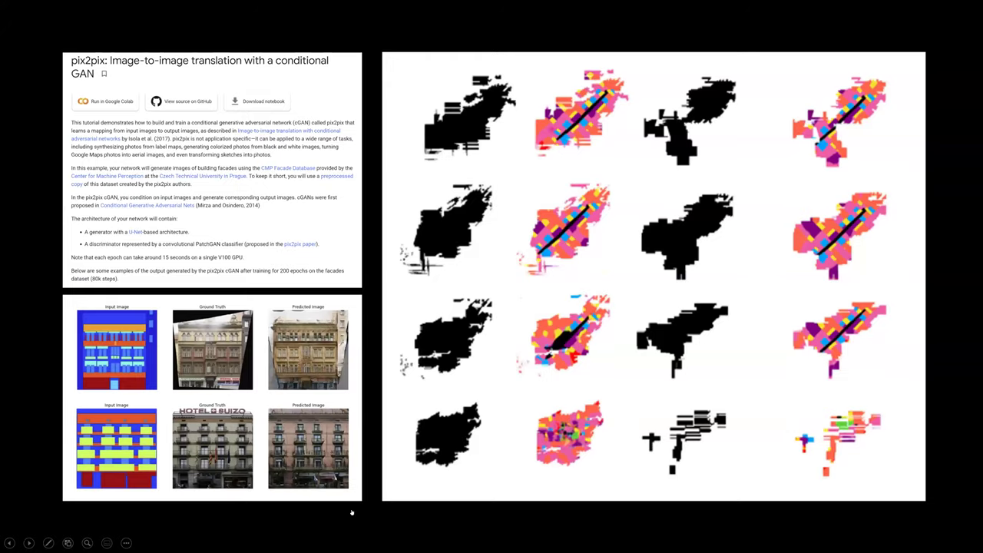
# Move to the next demo clip and start it playing.
pyautogui.press('Right')
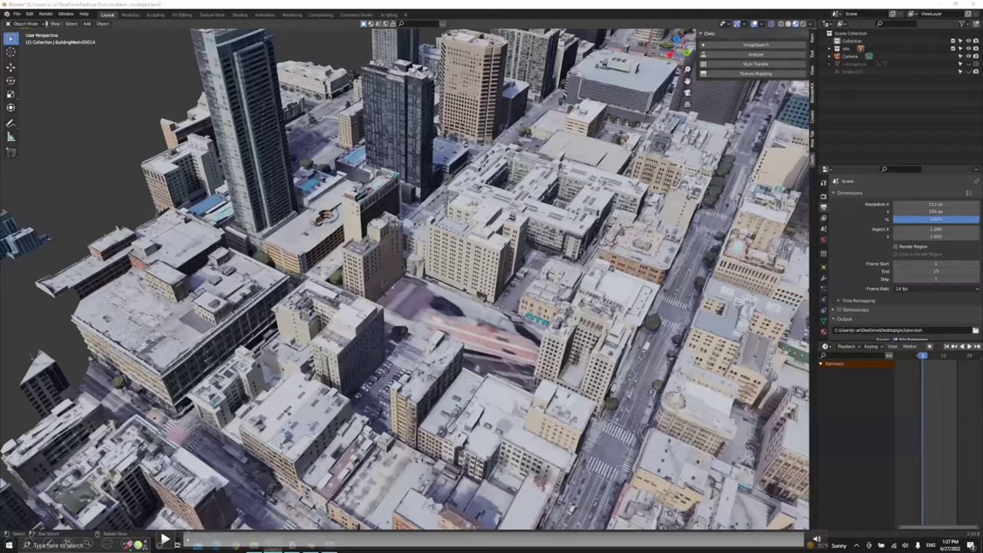
pyautogui.click(483, 321)
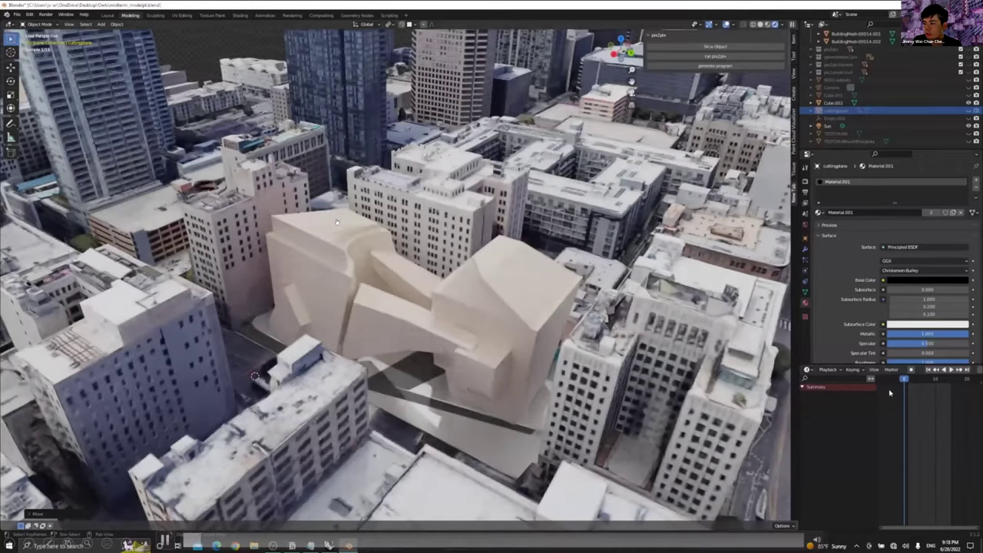
# Scrub the playhead forward until the massing sinks into its footprint.
pyautogui.moveTo(905, 379)
pyautogui.mouseDown()
pyautogui.moveTo(947, 384)
pyautogui.moveTo(904, 381)
pyautogui.mouseUp()
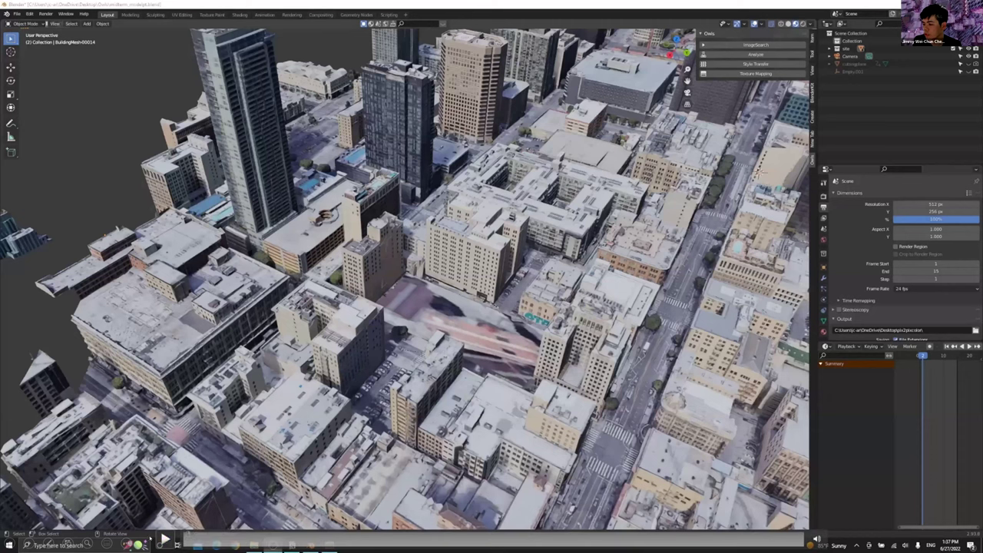
# Jump to a later part of the demo recording.
pyautogui.click(353, 537)
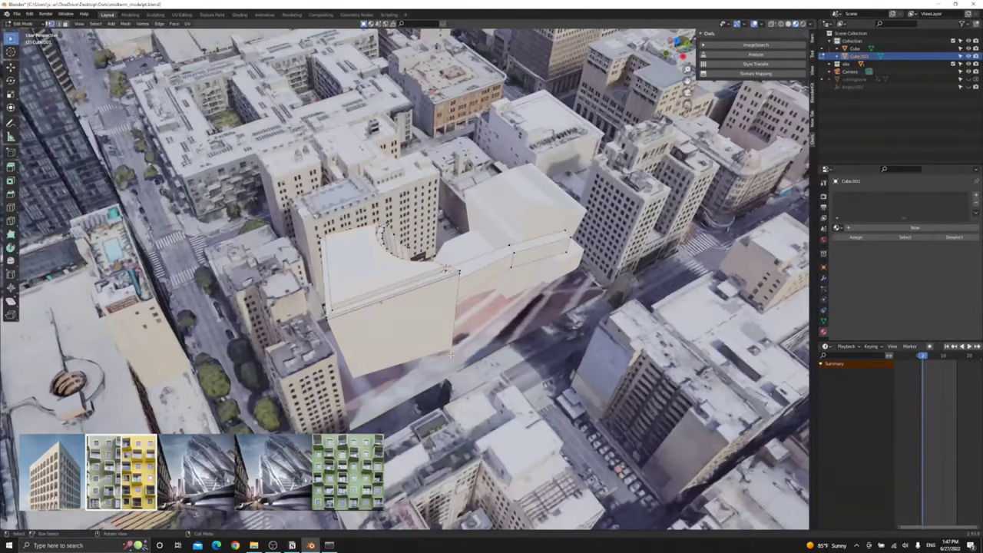
# Leave Edit Mode to work on the massing as a whole object.
pyautogui.press('Tab')
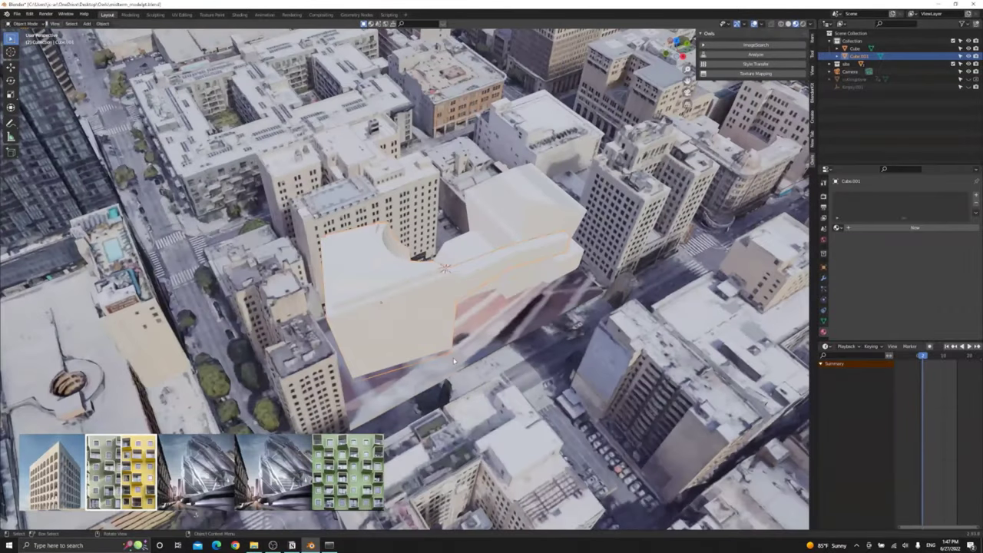
pyautogui.moveTo(69, 188)
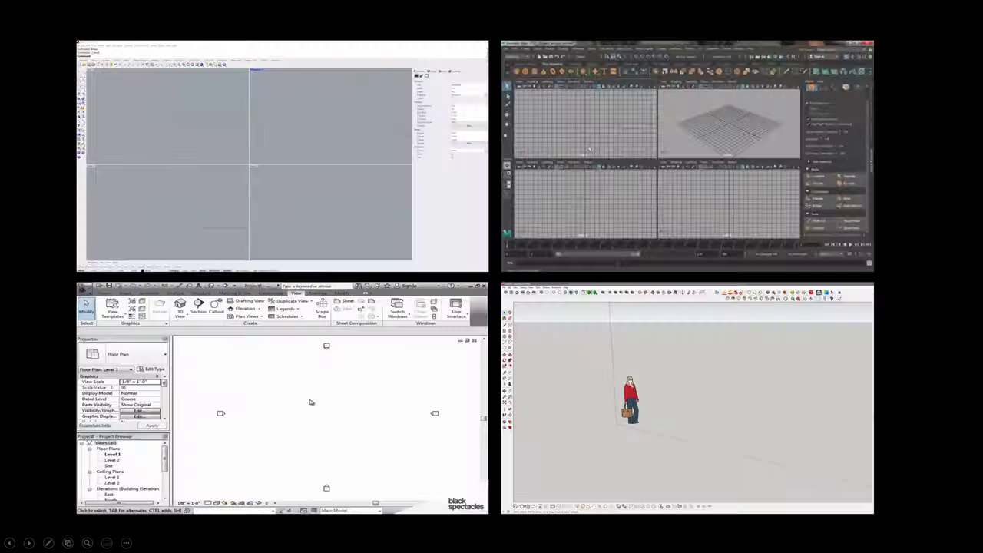
pyautogui.click(156, 218)
pyautogui.click(156, 218)
pyautogui.click(156, 218)
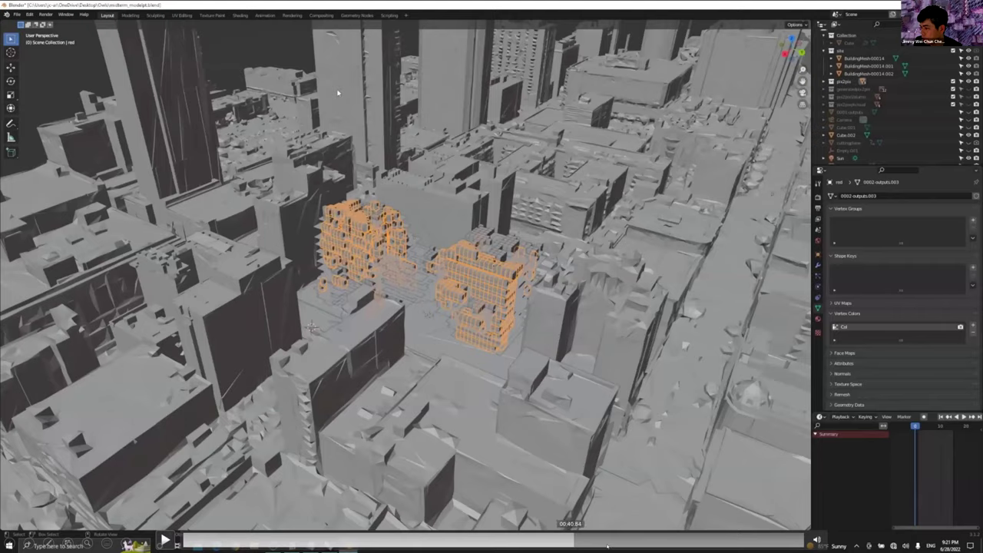
# Seek the demo video ahead, then back to the red and orange voxel massing near 00:49.
pyautogui.moveTo(607, 547); pyautogui.dragTo(689, 542)
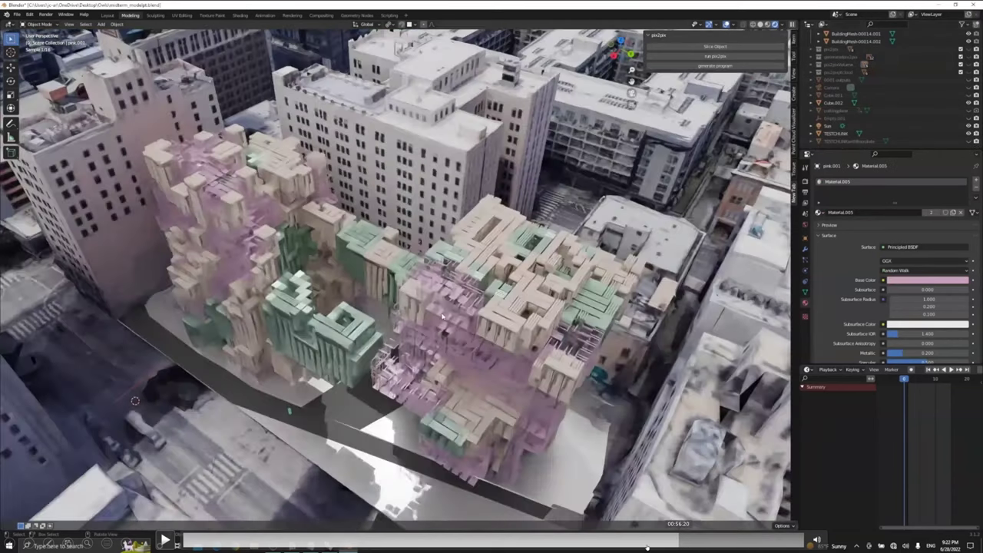
pyautogui.click(652, 547)
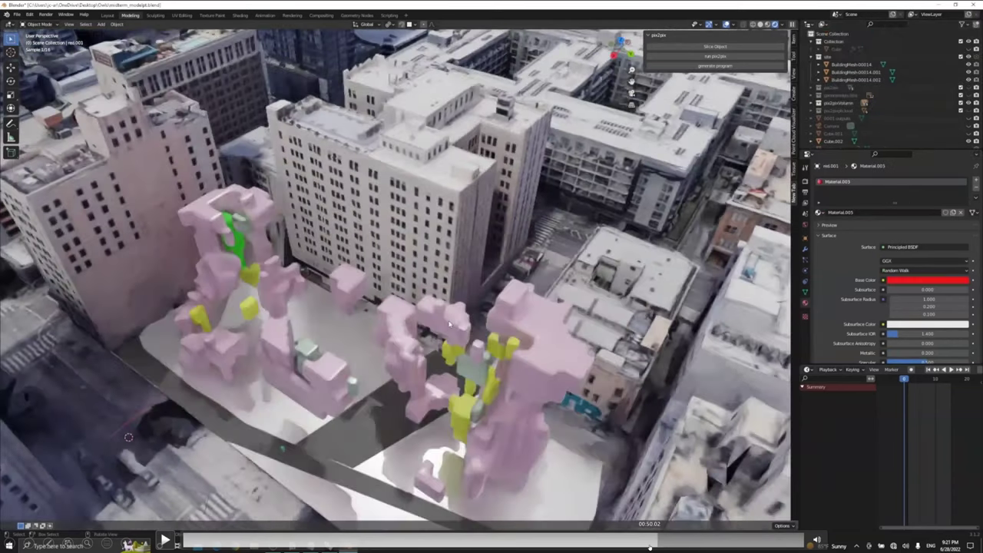
pyautogui.click(649, 546)
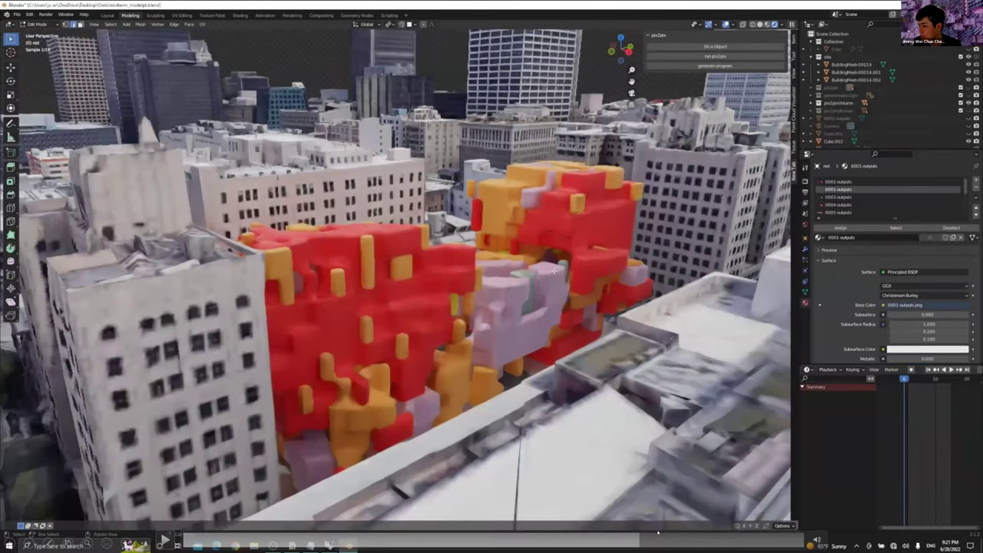